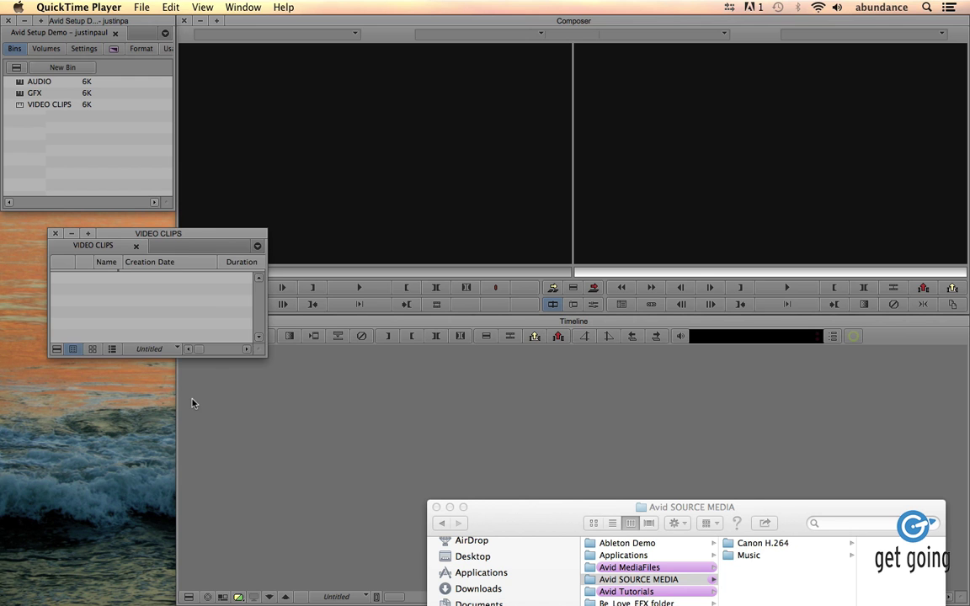
# - Nudge the empty VIDEO CLIPS bin window slightly and bring up the File menu
pyautogui.moveTo(202, 235)
pyautogui.mouseDown()
pyautogui.moveTo(210, 219)
pyautogui.moveTo(215, 238)
pyautogui.mouseUp()
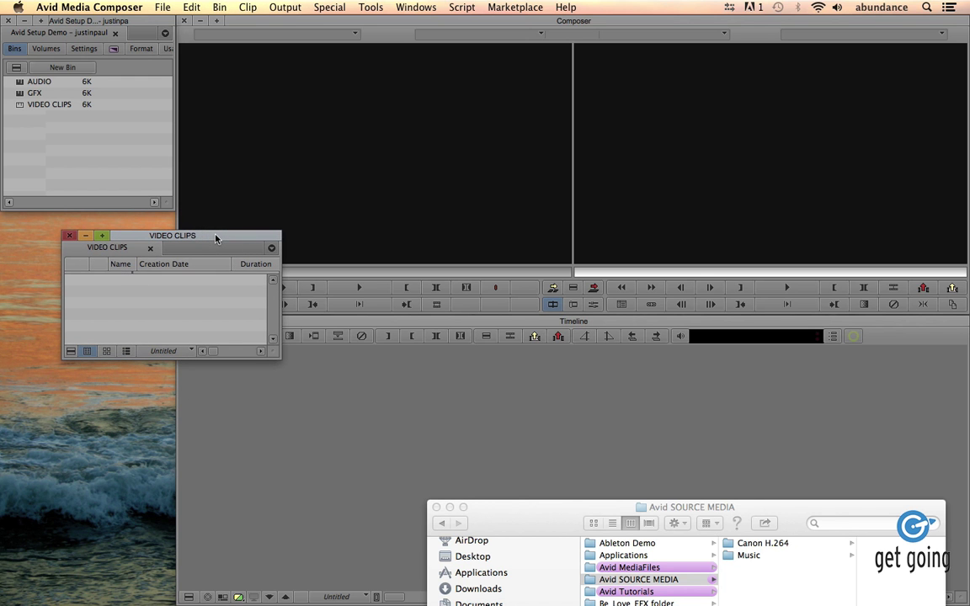
pyautogui.click(163, 7)
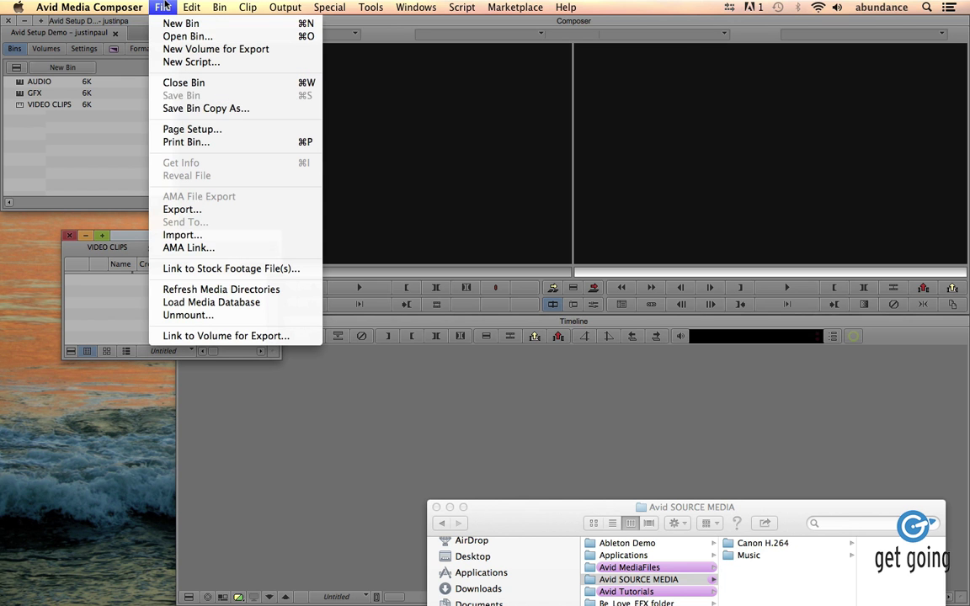
# - AMA-link 076.MOV from 2TB WD/Avid SOURCE MEDIA/Canon H.264 into the VIDEO CLIPS bin
pyautogui.click(222, 250)
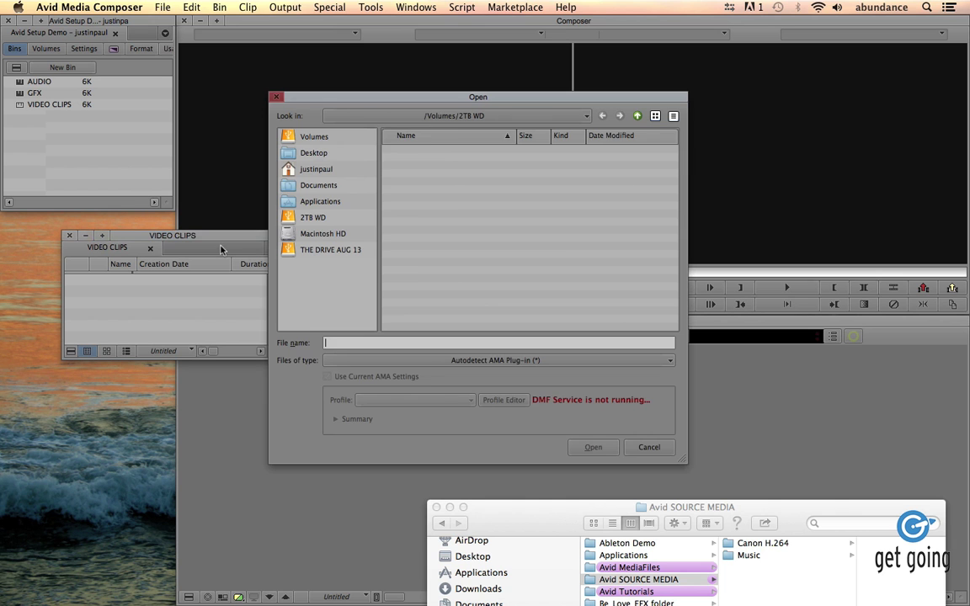
pyautogui.click(300, 214)
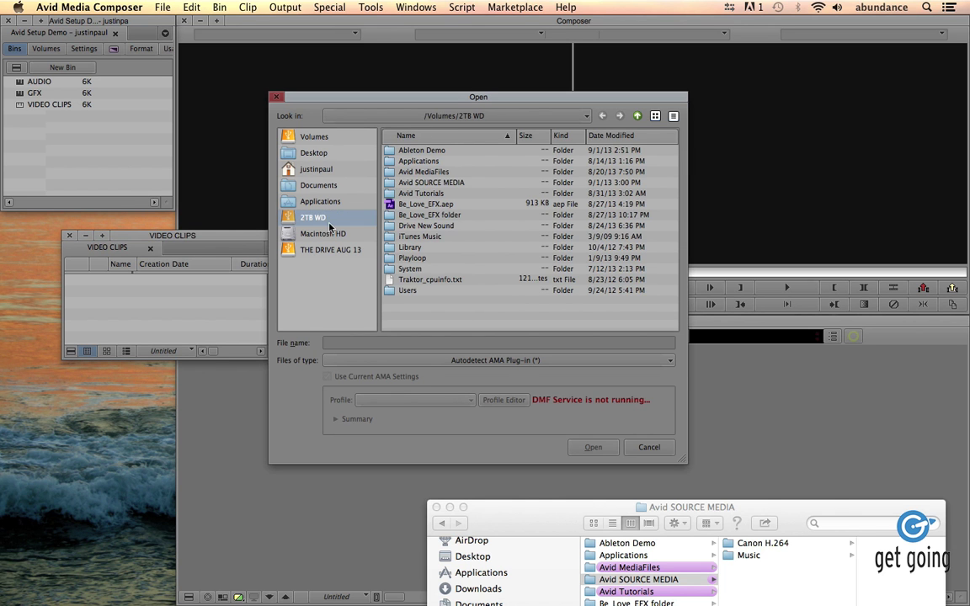
pyautogui.doubleClick(432, 183)
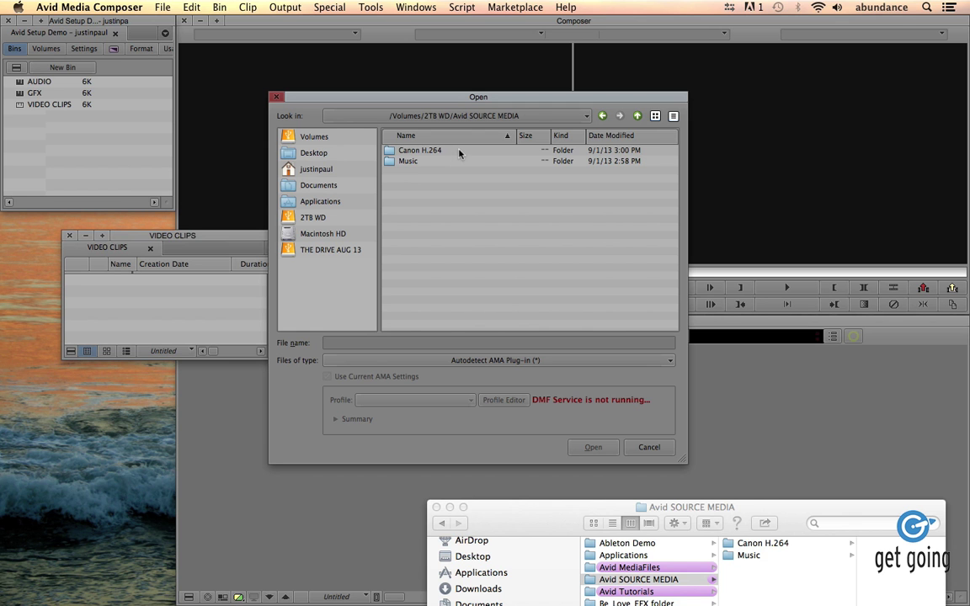
pyautogui.doubleClick(459, 151)
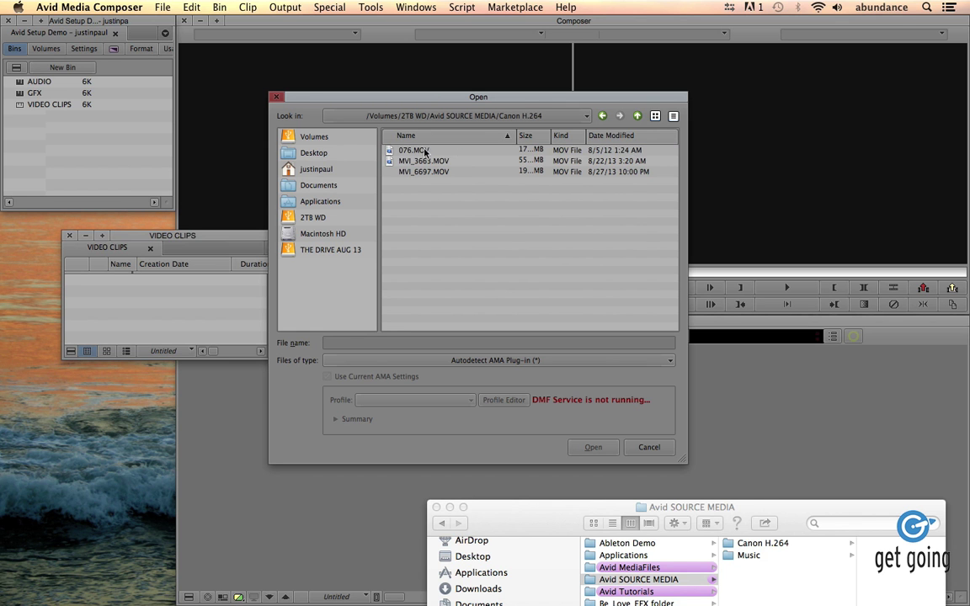
pyautogui.click(433, 152)
pyautogui.click(591, 448)
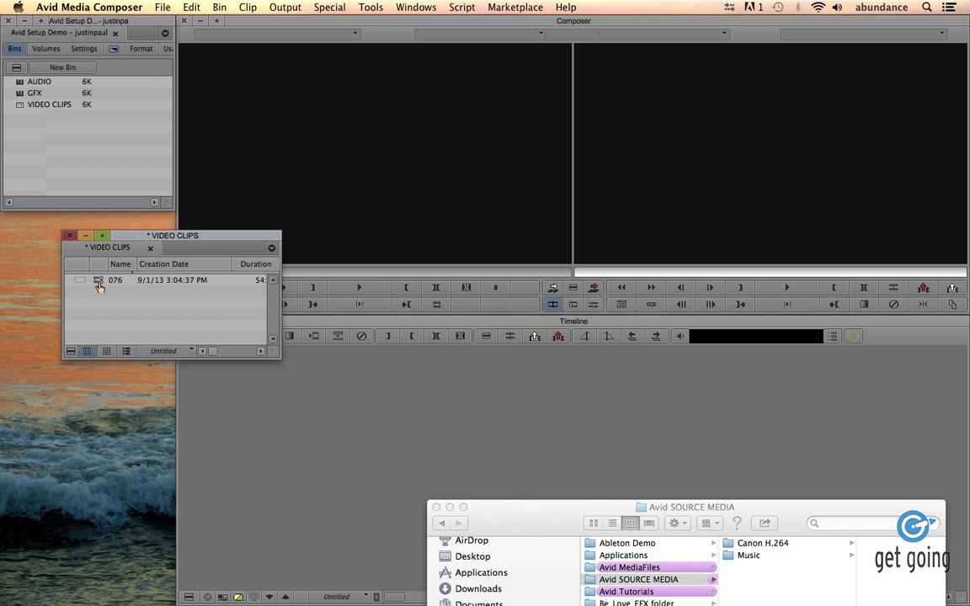
# - Load clip 076 into the Source monitor, scrub through it, then return to the bin's File menu
pyautogui.moveTo(99, 288); pyautogui.dragTo(214, 211)
pyautogui.moveTo(261, 272); pyautogui.dragTo(187, 285)
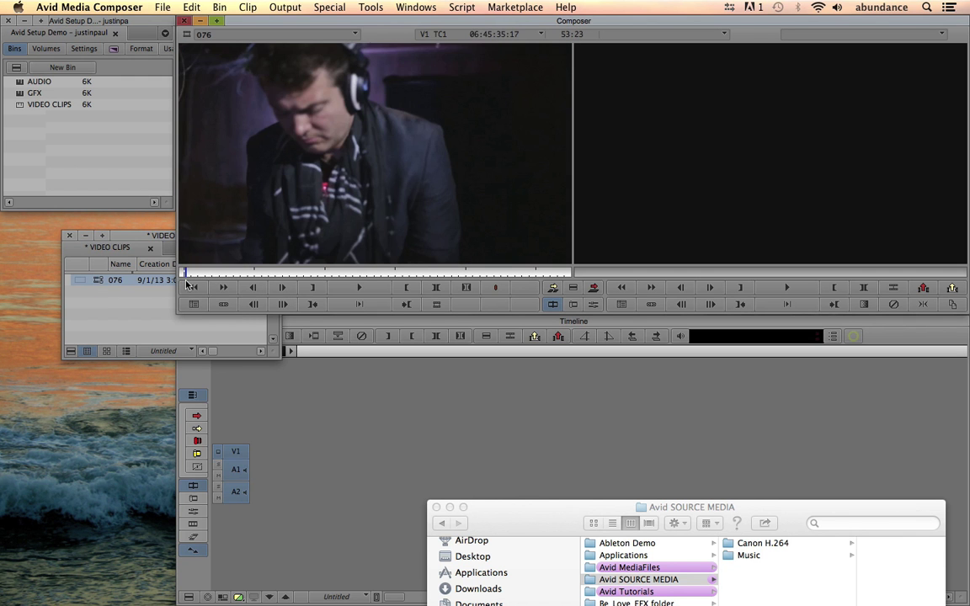
pyautogui.click(157, 242)
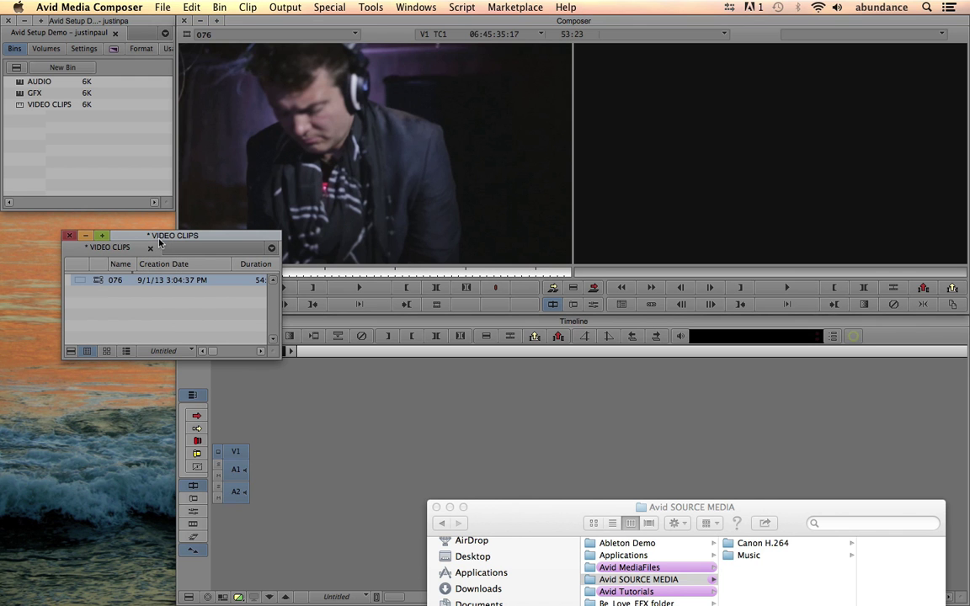
pyautogui.click(164, 7)
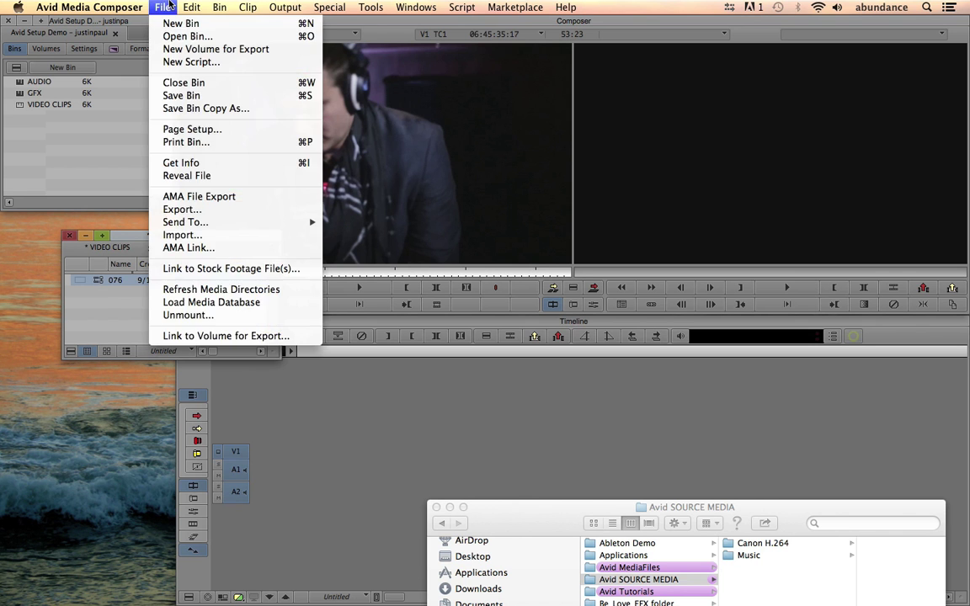
# - Select MVI_3663.MOV from 2TB WD/Avid SOURCE MEDIA/Canon H.264 for import and show the resolution list
pyautogui.click(197, 236)
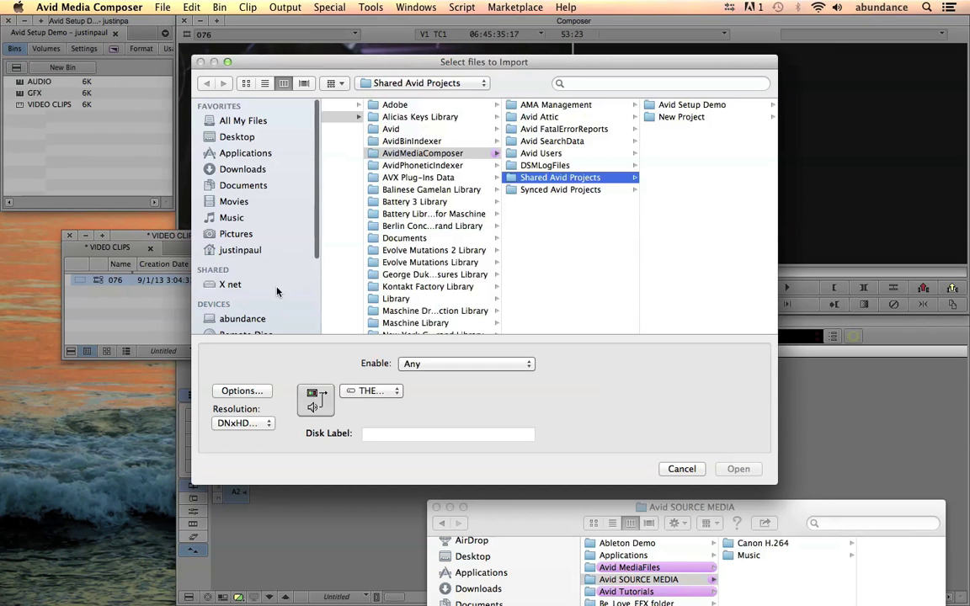
pyautogui.scroll(-3, 278, 291)
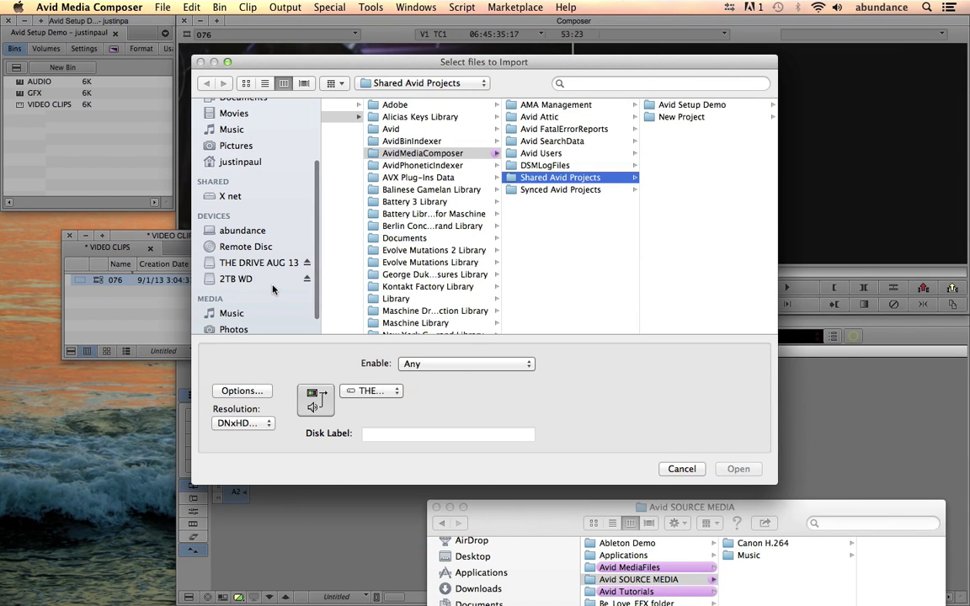
pyautogui.click(237, 278)
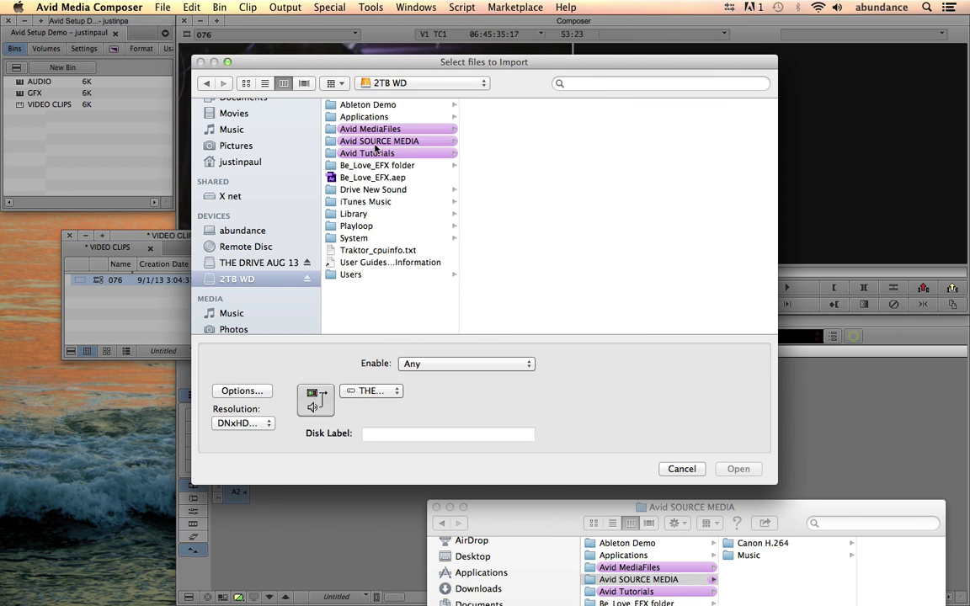
pyautogui.click(375, 142)
pyautogui.click(504, 105)
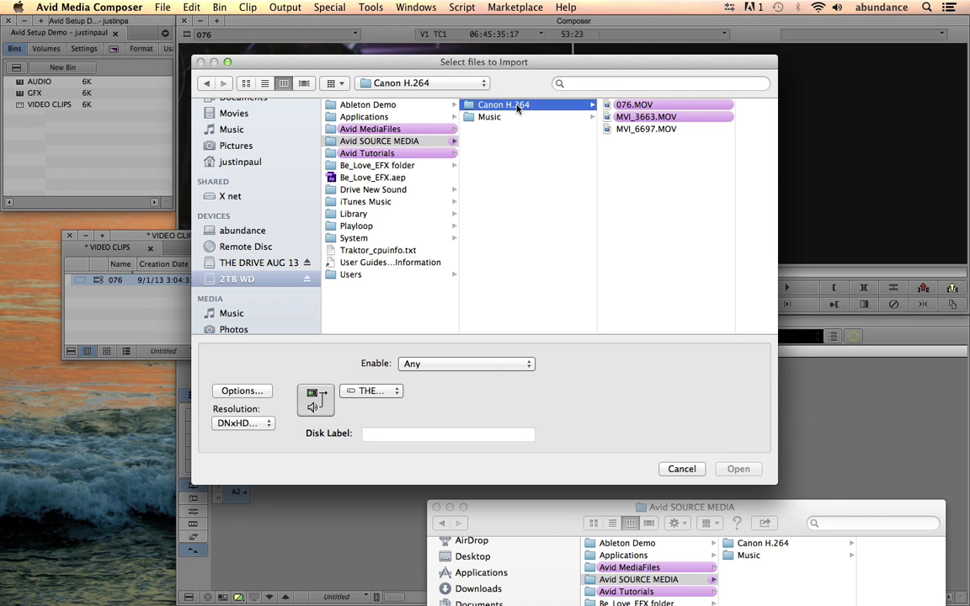
pyautogui.click(668, 118)
pyautogui.moveTo(750, 180)
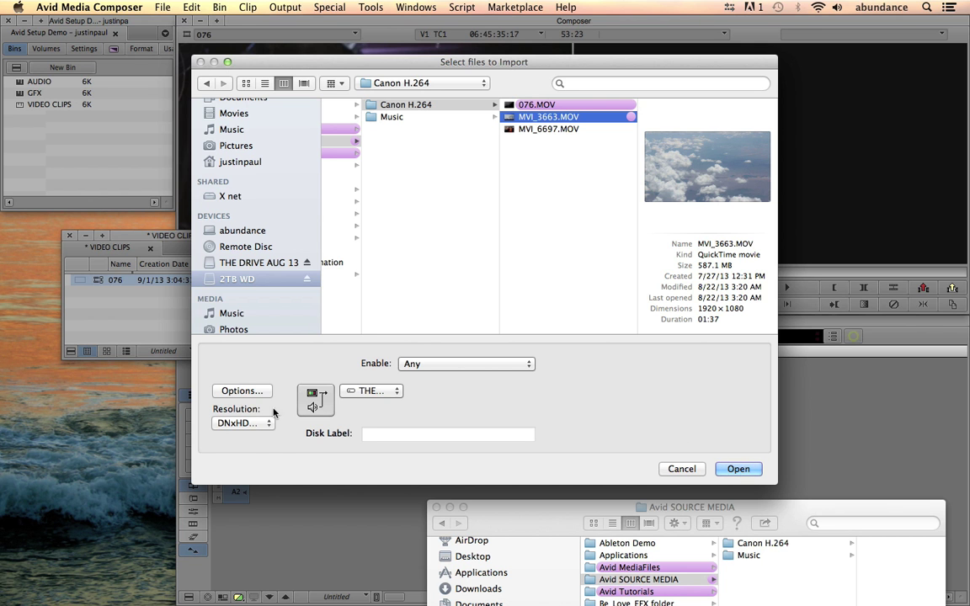
pyautogui.click(258, 422)
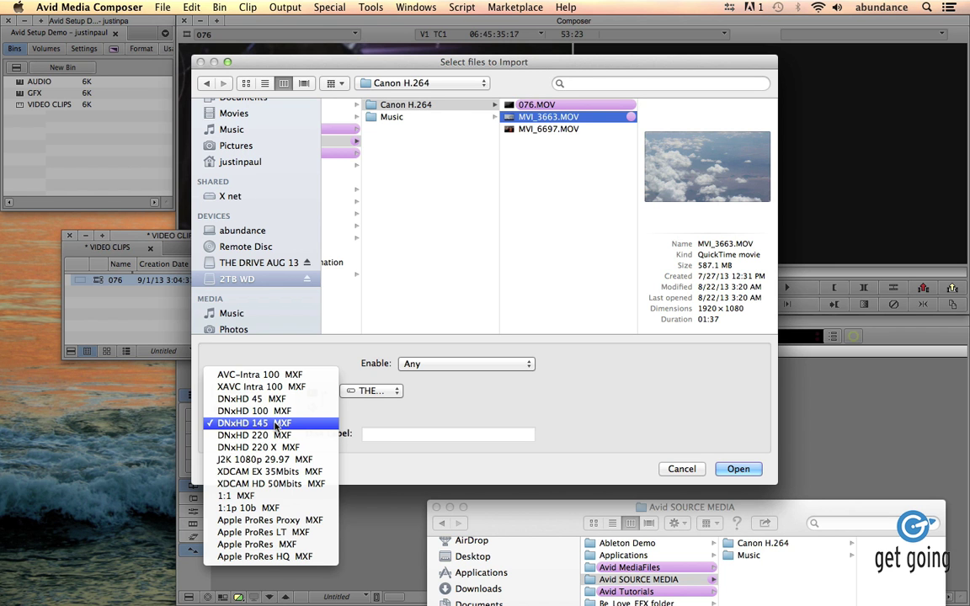
# - Choose Apple ProRes HQ MXF as the resolution, check the target drives, and bring Finder forward
pyautogui.click(311, 556)
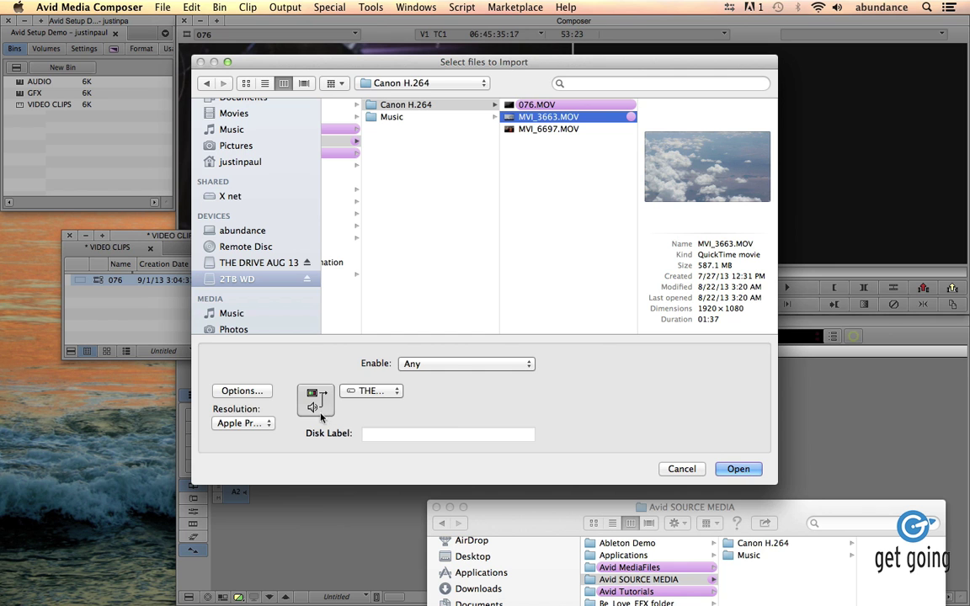
pyautogui.click(371, 390)
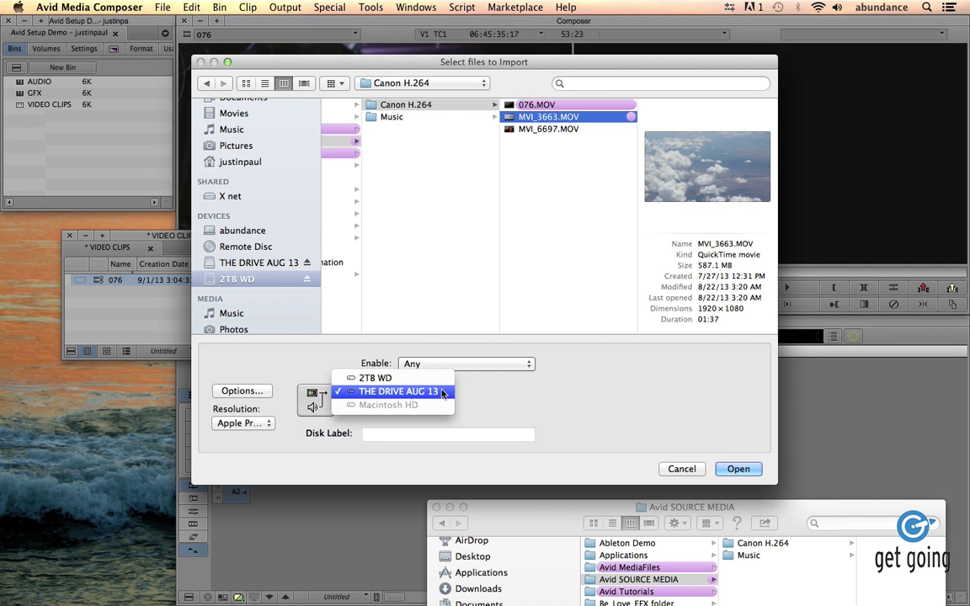
pyautogui.moveTo(539, 507); pyautogui.dragTo(533, 200)
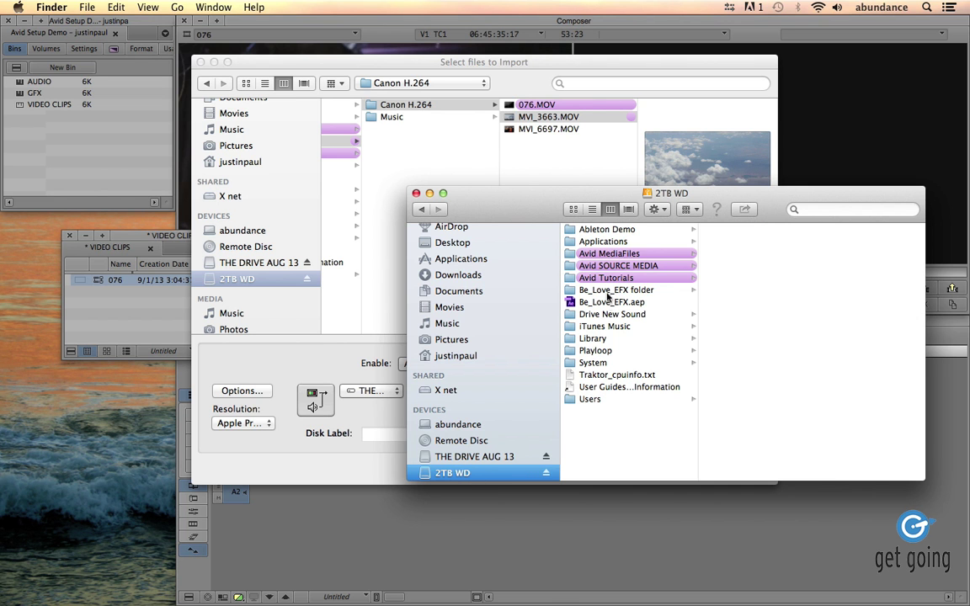
# - Browse Avid MediaFiles > MXF > 1 on the 2TB WD drive
pyautogui.click(627, 256)
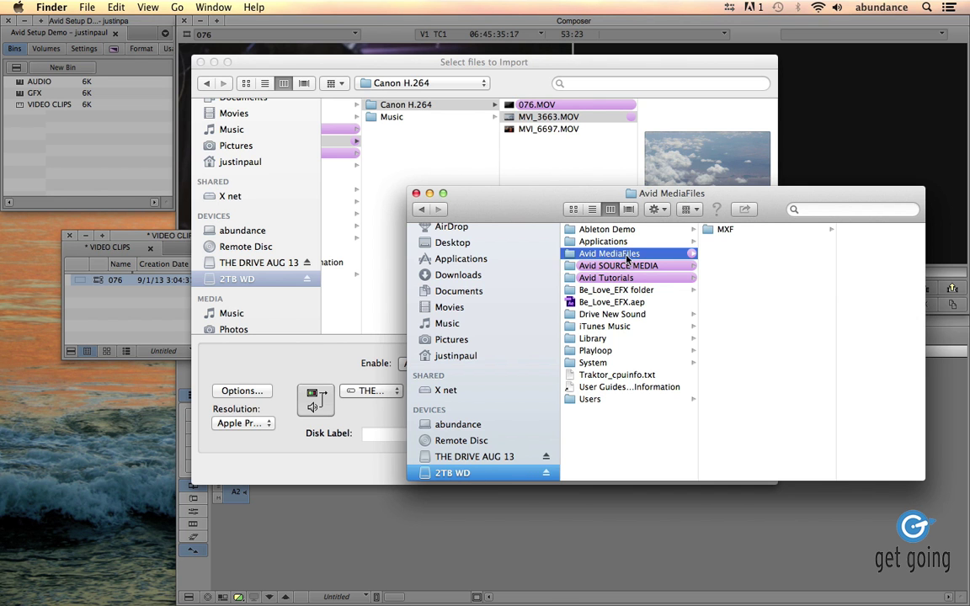
pyautogui.click(737, 229)
pyautogui.click(845, 232)
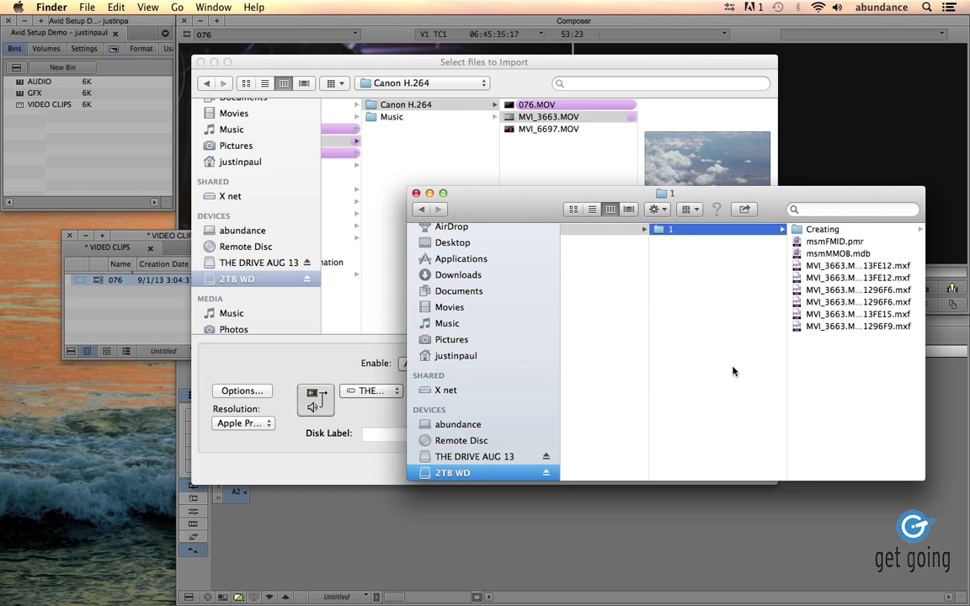
pyautogui.hscroll(-5, 733, 371)
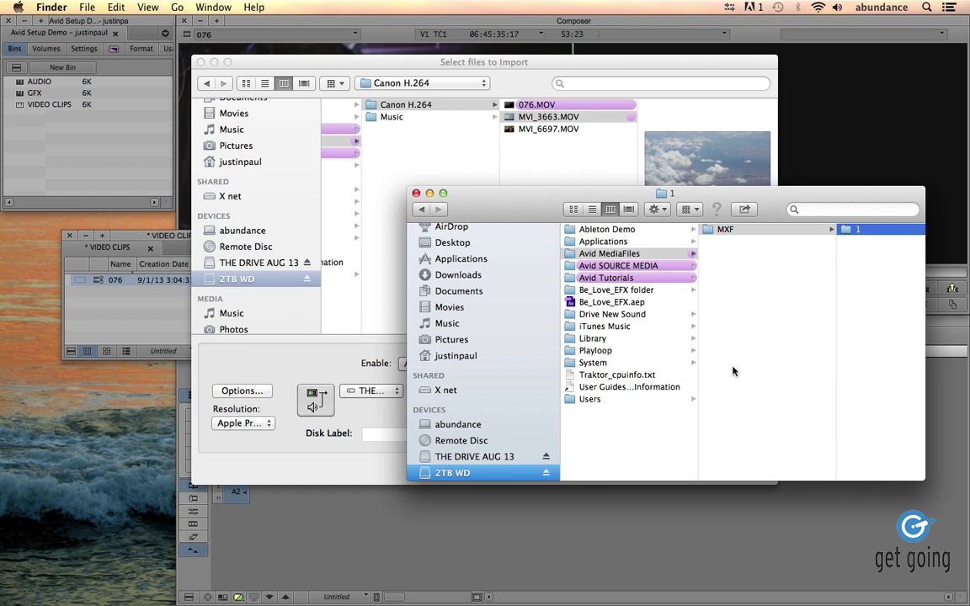
# - Browse Avid MediaFiles > MXF > 1 on THE DRIVE AUG 13, then return to the import dialog
pyautogui.click(474, 458)
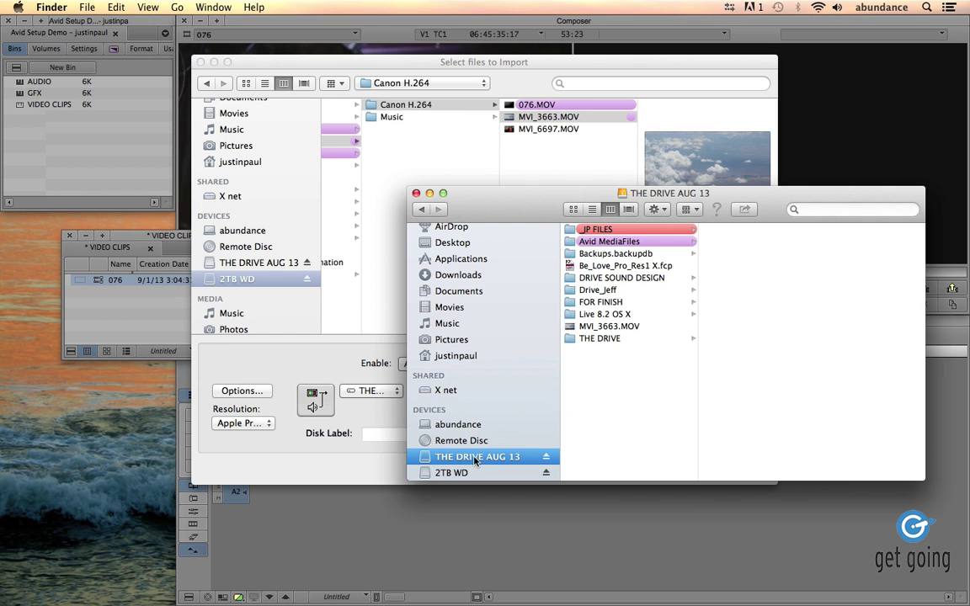
pyautogui.click(624, 242)
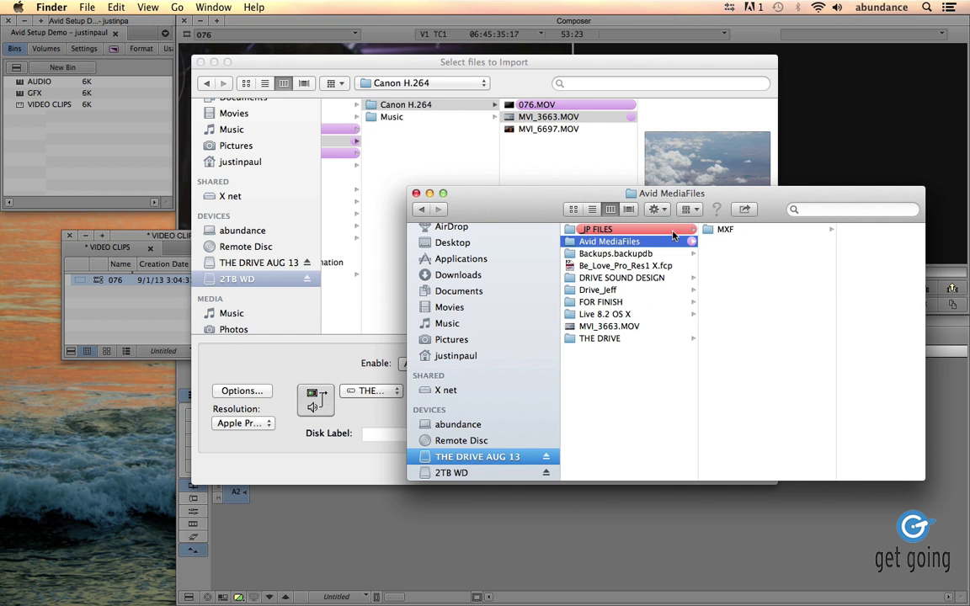
pyautogui.click(723, 229)
pyautogui.click(834, 230)
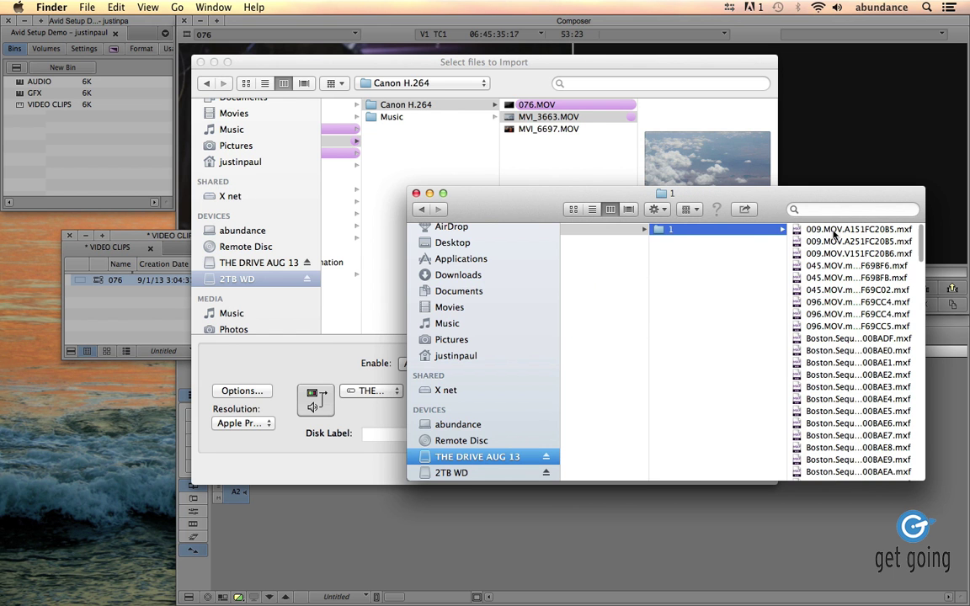
pyautogui.click(352, 354)
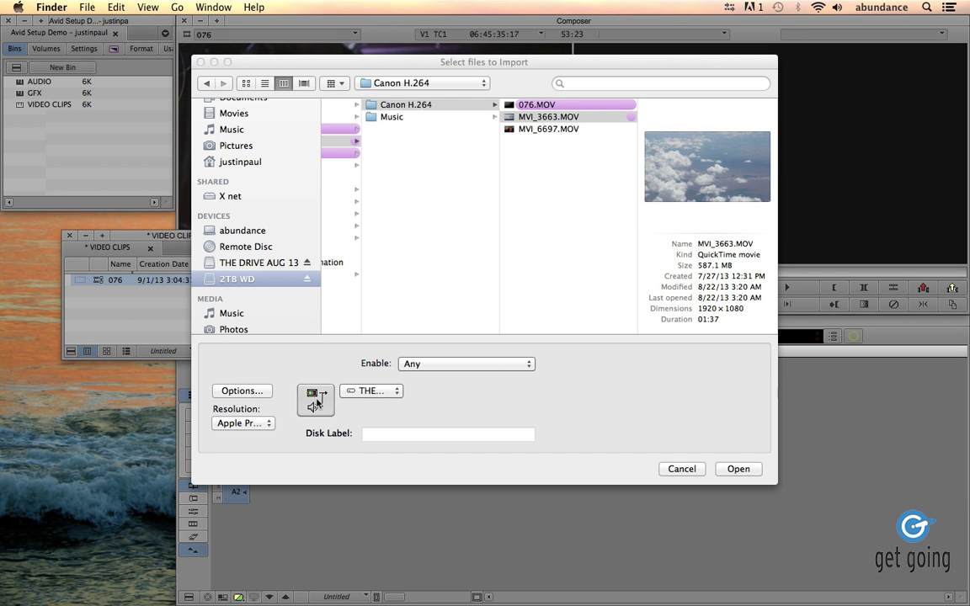
# - Switch the target drive to 2TB WD, keep Apple ProRes HQ MXF, and import MVI_3663.MOV
pyautogui.click(379, 391)
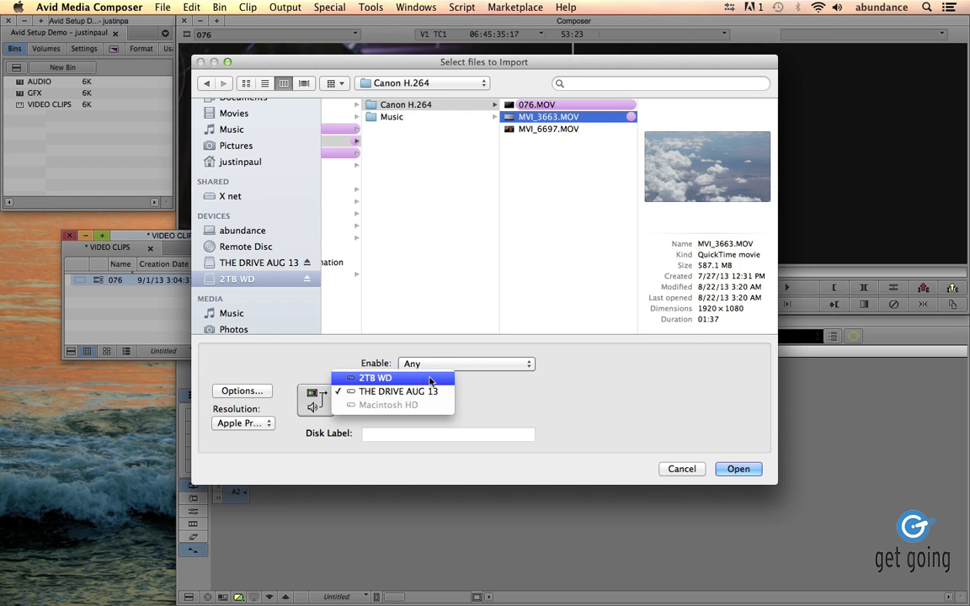
pyautogui.click(376, 380)
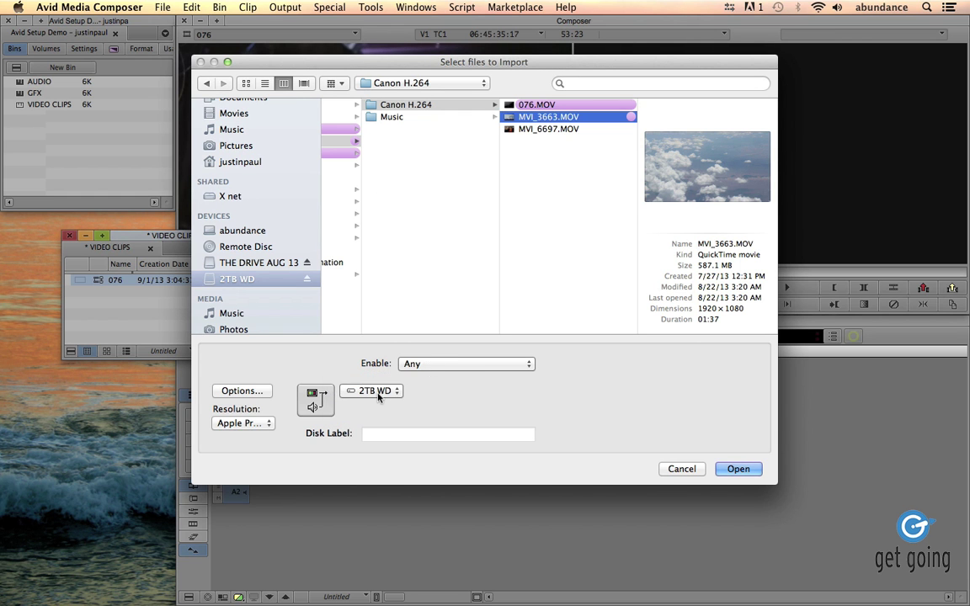
pyautogui.click(263, 424)
pyautogui.click(264, 423)
pyautogui.click(739, 469)
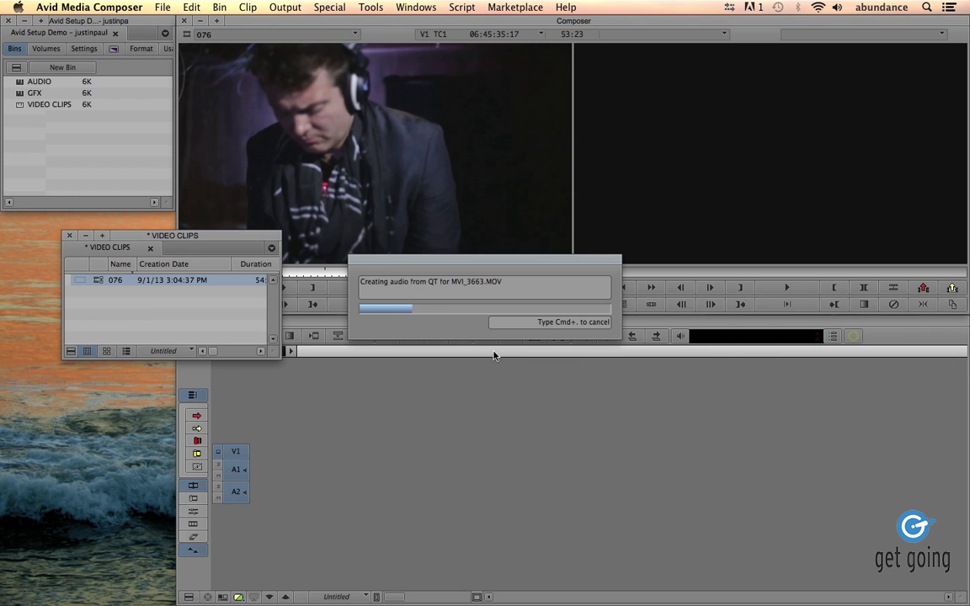